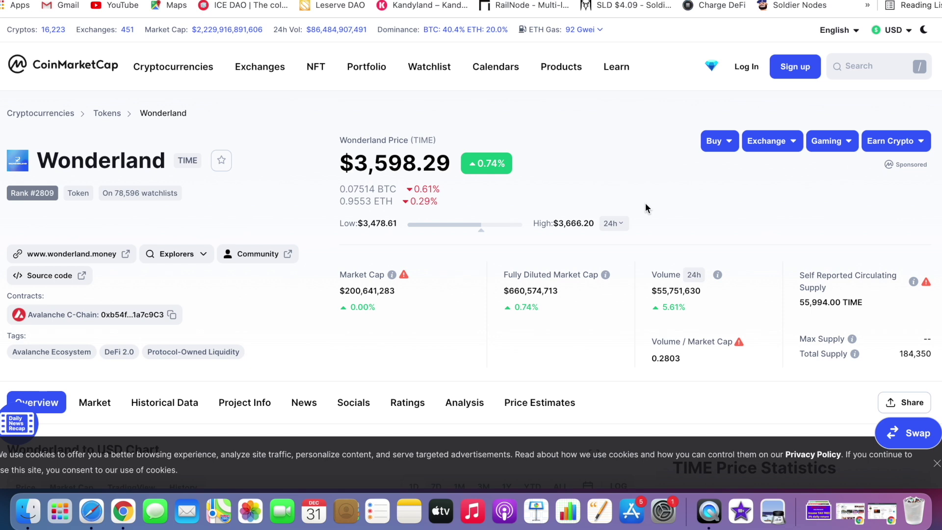
Step: Check MetaMask's network list and keep the wallet on Avalanche
scroll(645, 206, "down", 2)
scroll(645, 206, "up", 2)
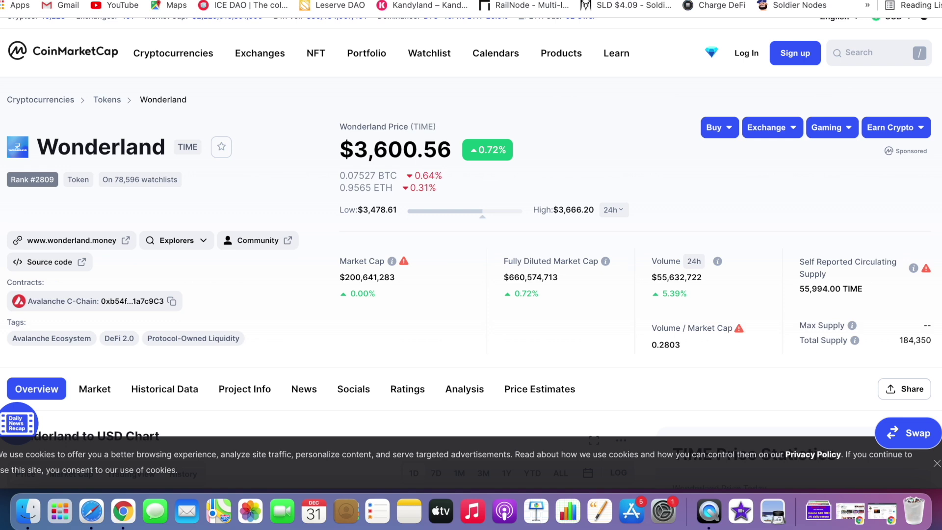
left_click(878, 0)
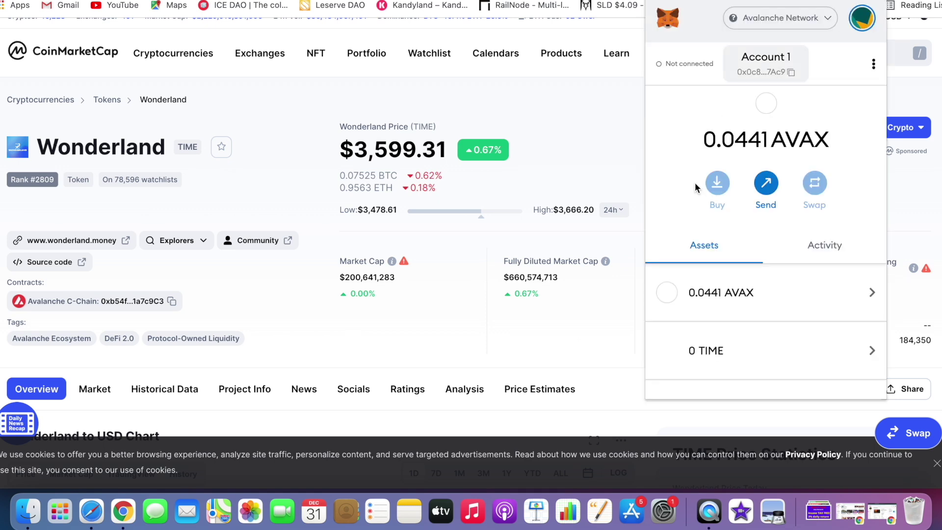
left_click(767, 24)
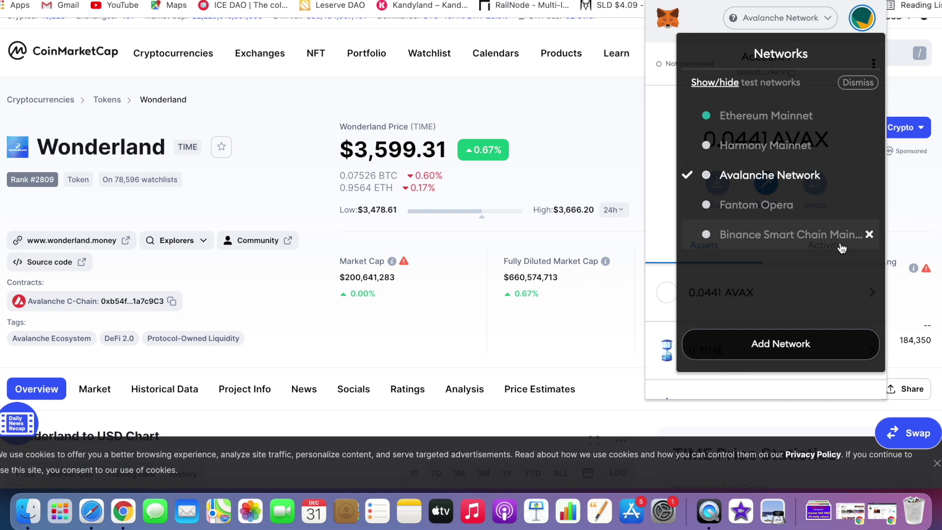
left_click(538, 294)
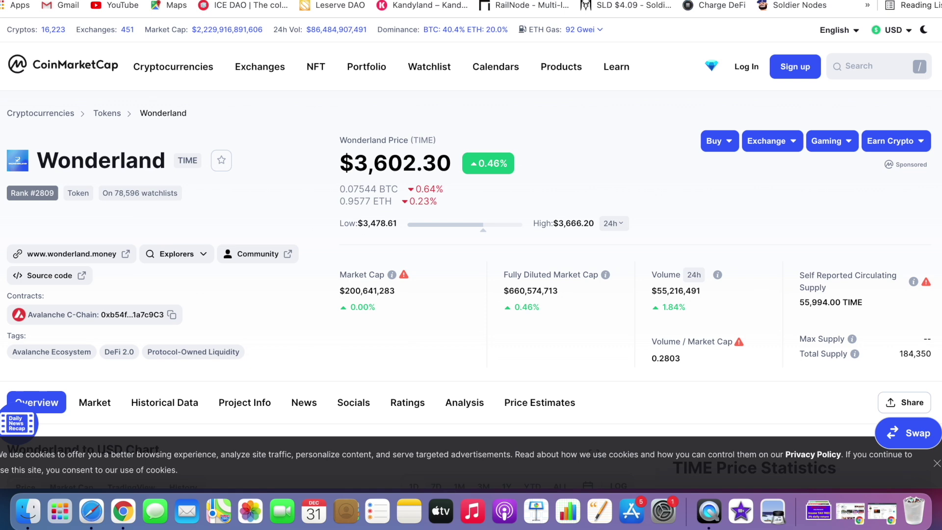
Step: Copy the MetaMask account address and return to Binance's AVAX Withdraw Crypto page
key("alt+shift+m")
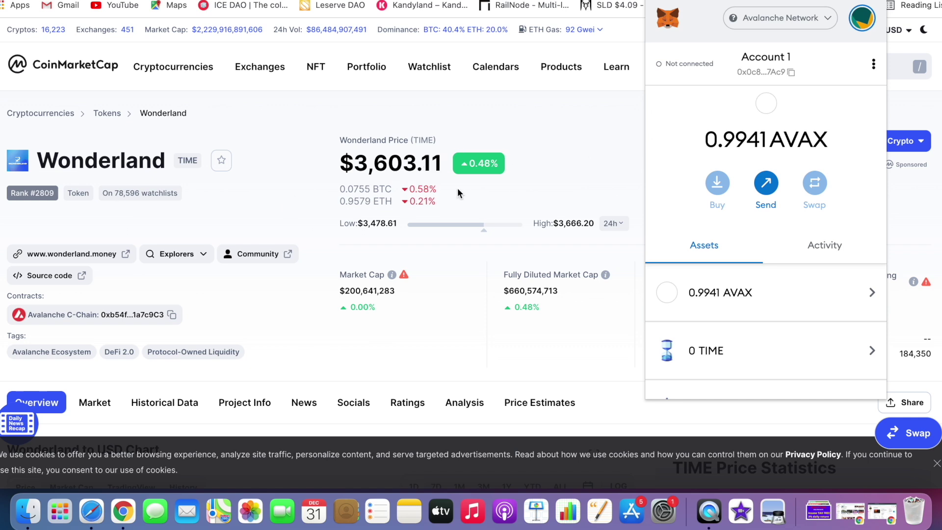
left_click(789, 75)
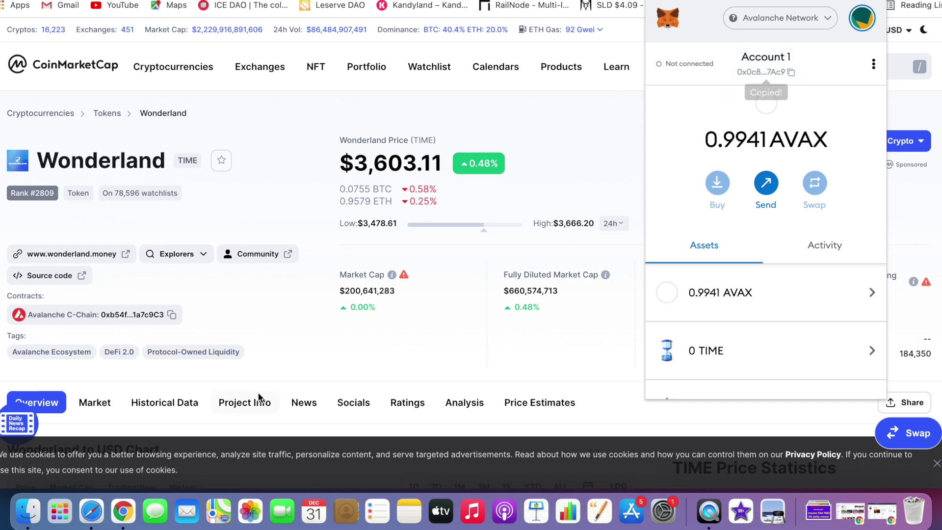
left_click(92, 510)
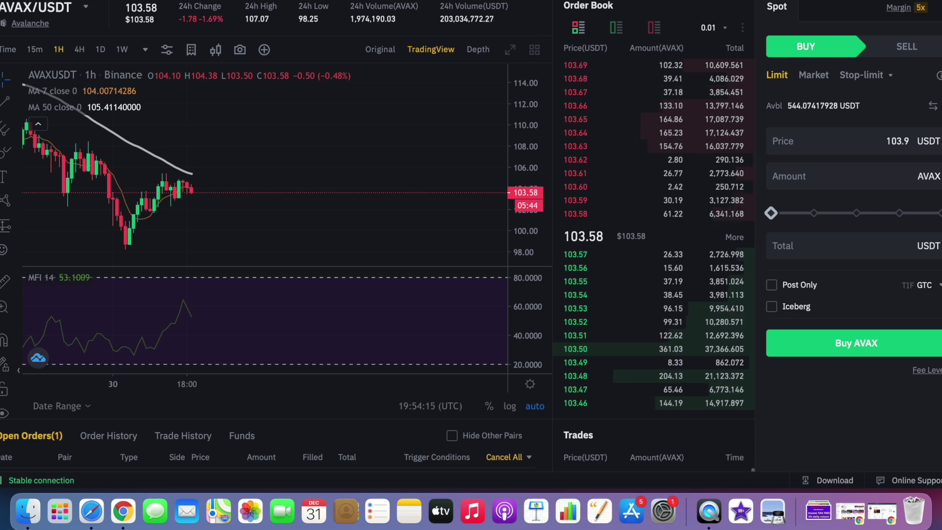
left_click(903, 255)
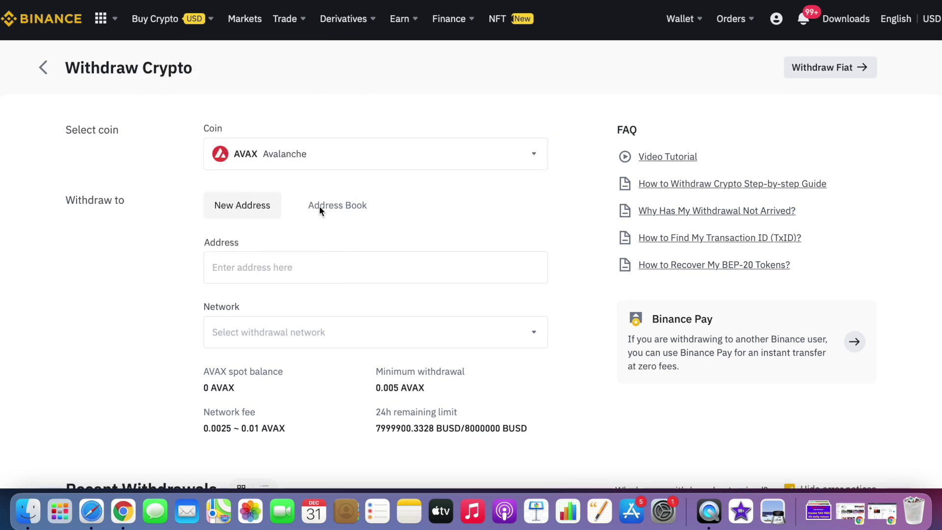
Step: Keep AVAX as the withdrawal coin and recheck the wallet address in MetaMask
left_click(486, 154)
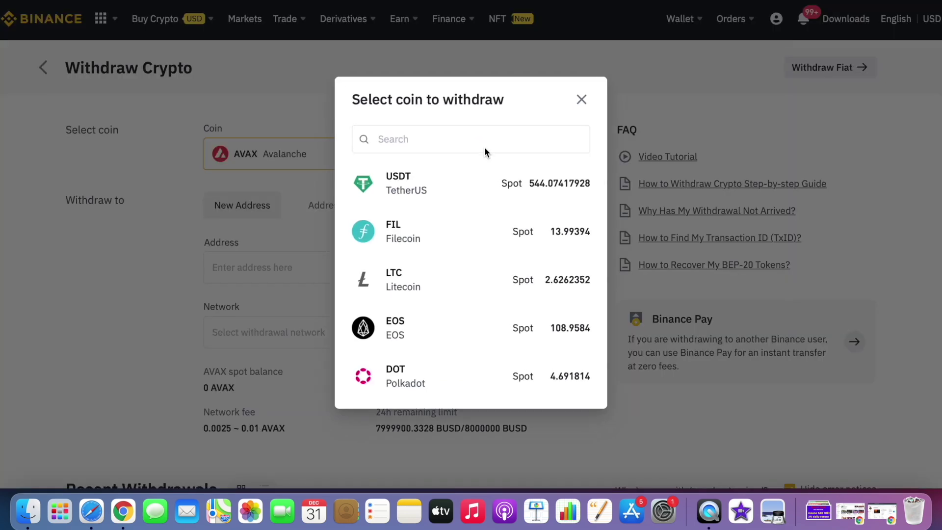
left_click(576, 107)
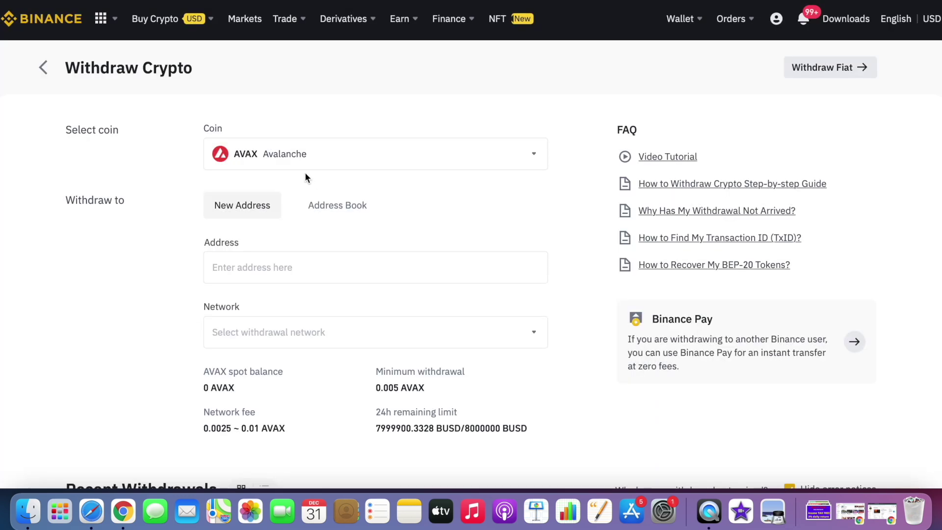
right_click(296, 269)
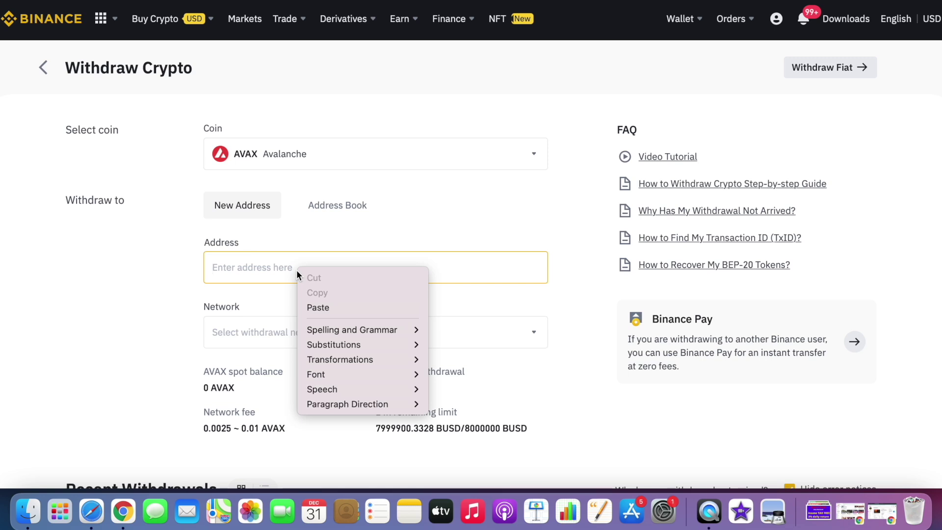
left_click(123, 520)
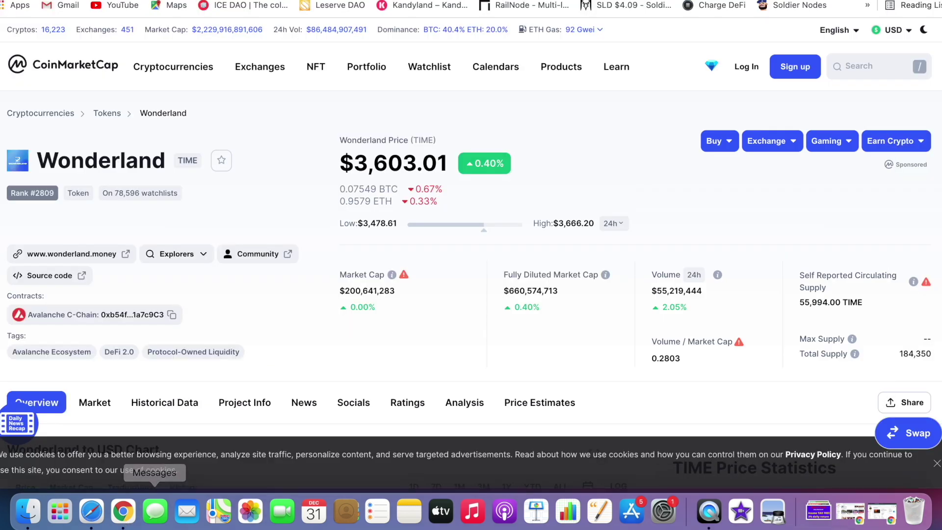
left_click(882, 1)
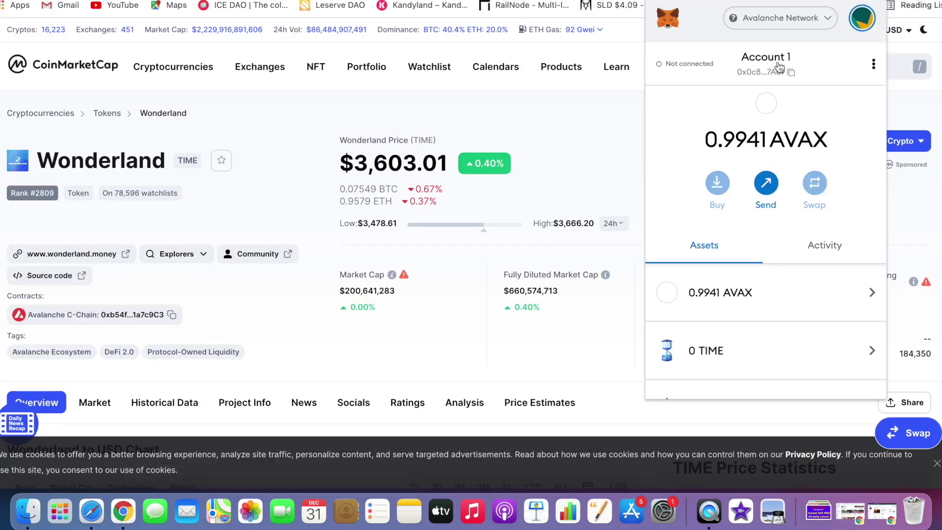
left_click(91, 511)
Step: Paste the MetaMask address into the Address field and list the withdrawal networks
right_click(312, 275)
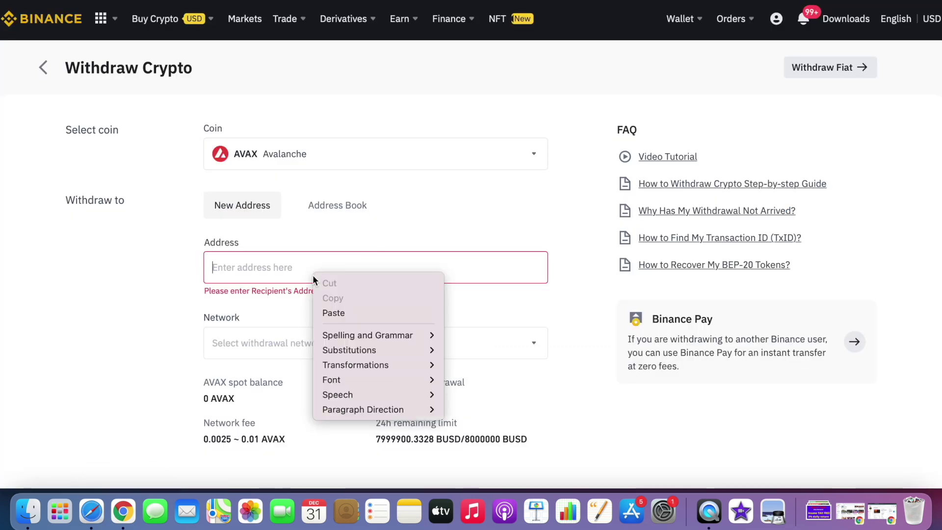
left_click(337, 310)
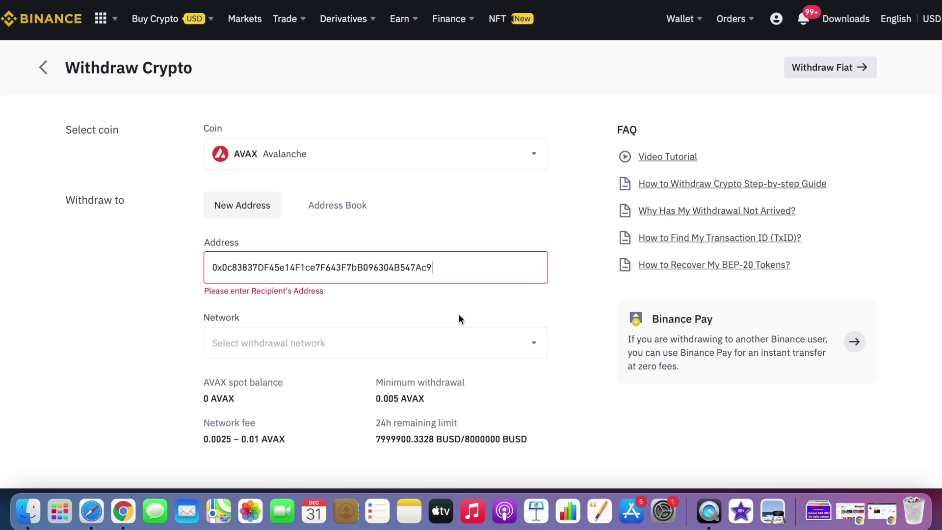
left_click(463, 333)
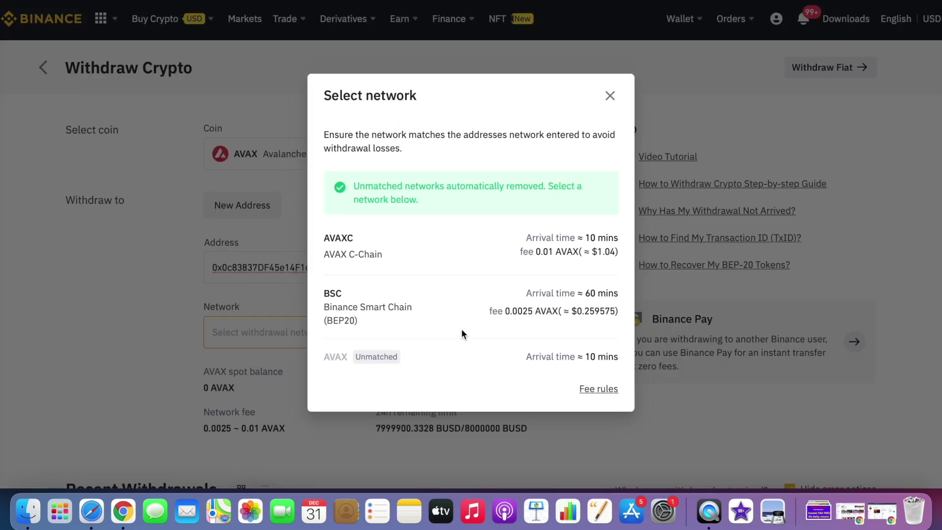
Step: Choose AVAXC AVAX C-Chain as the withdrawal network, then return to CoinMarketCap's Wonderland page
left_click(372, 274)
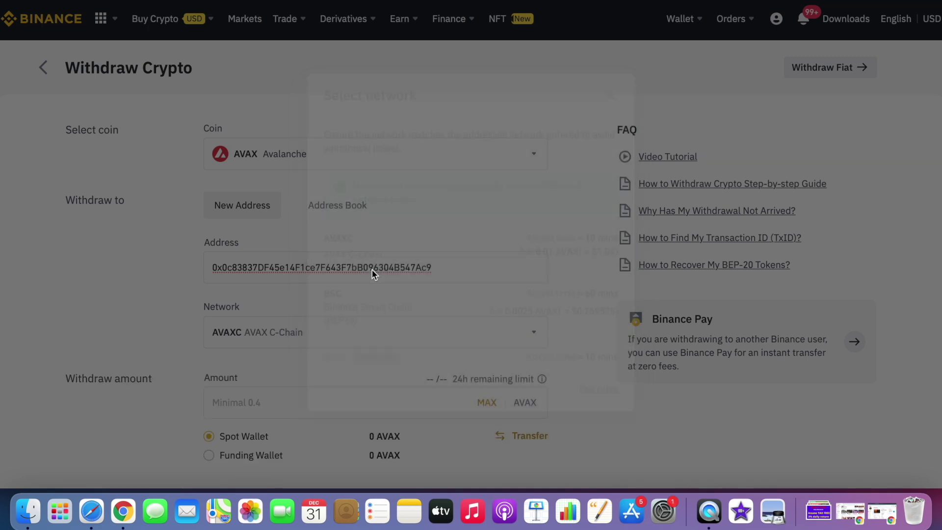
scroll(568, 321, "down", 2)
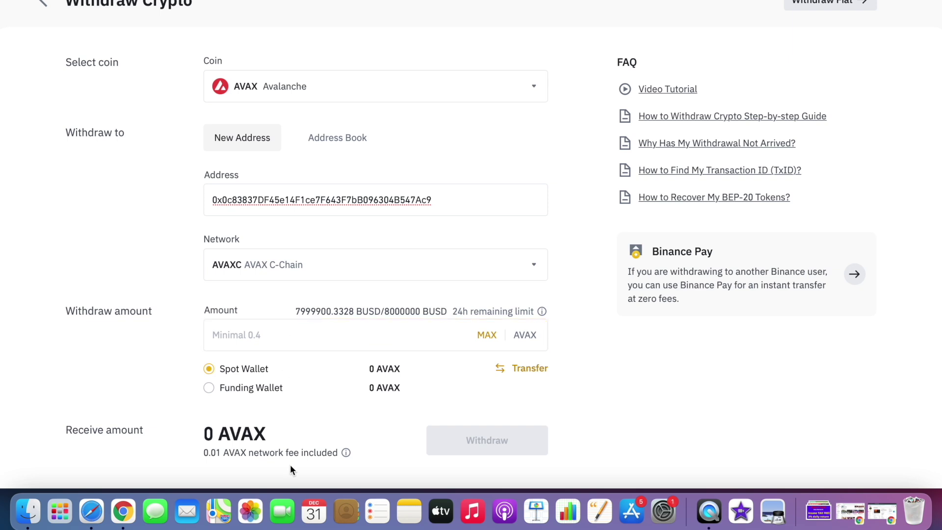
scroll(290, 466, "down", 2)
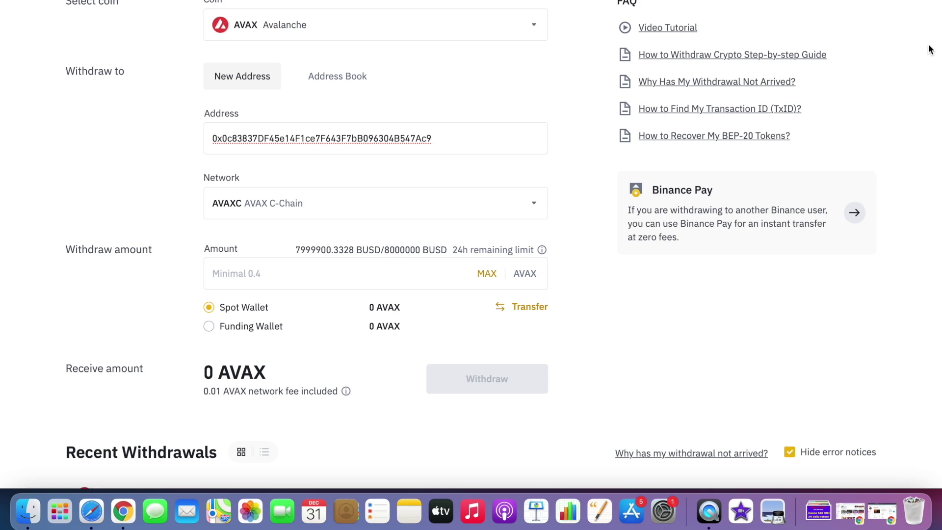
left_click(124, 511)
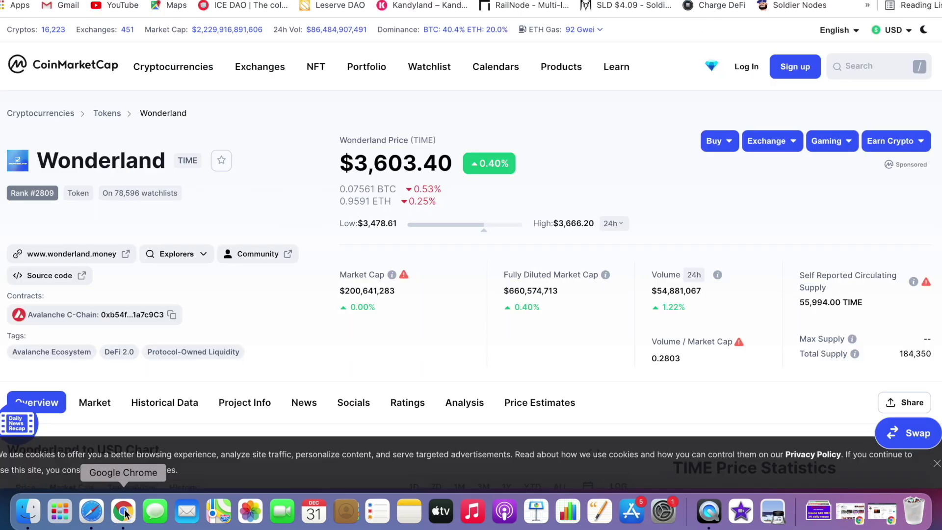
key("alt+shift+m")
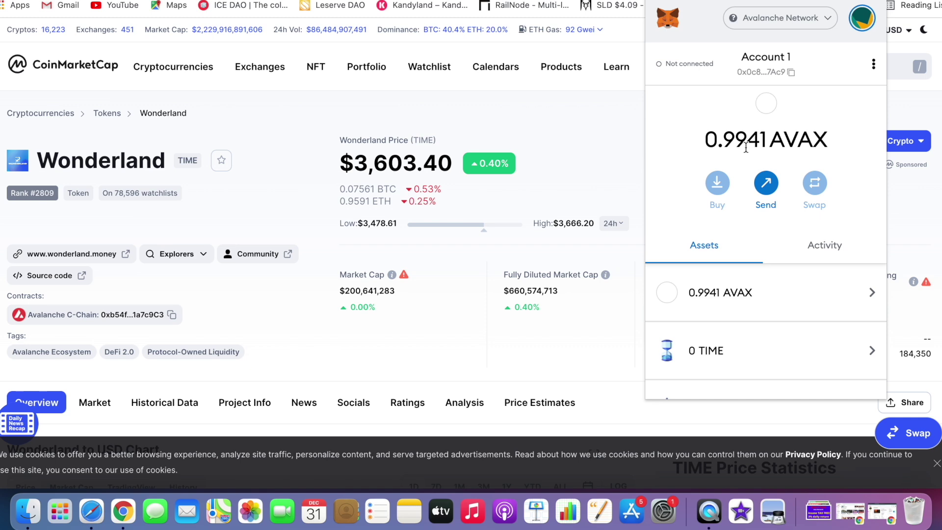
left_click(576, 118)
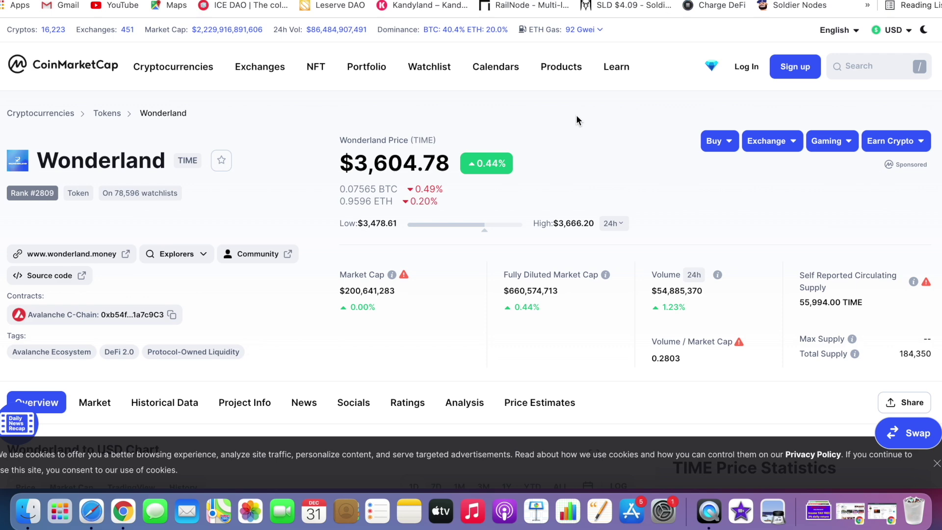
Step: Open the TraderJoe MIM/TIME pair from Wonderland's Market tab on CoinMarketCap
scroll(559, 118, "down", 3)
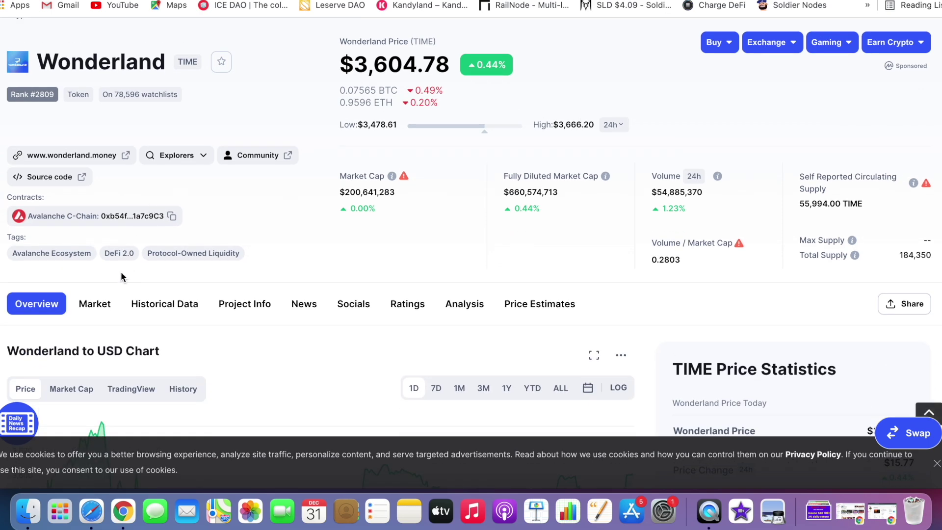
left_click(96, 312)
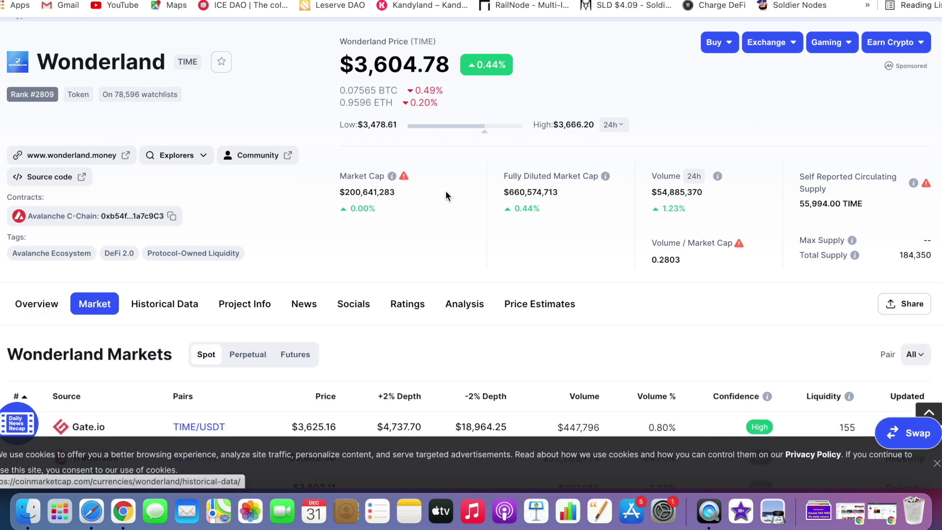
scroll(445, 196, "down", 3)
scroll(288, 230, "down", 3)
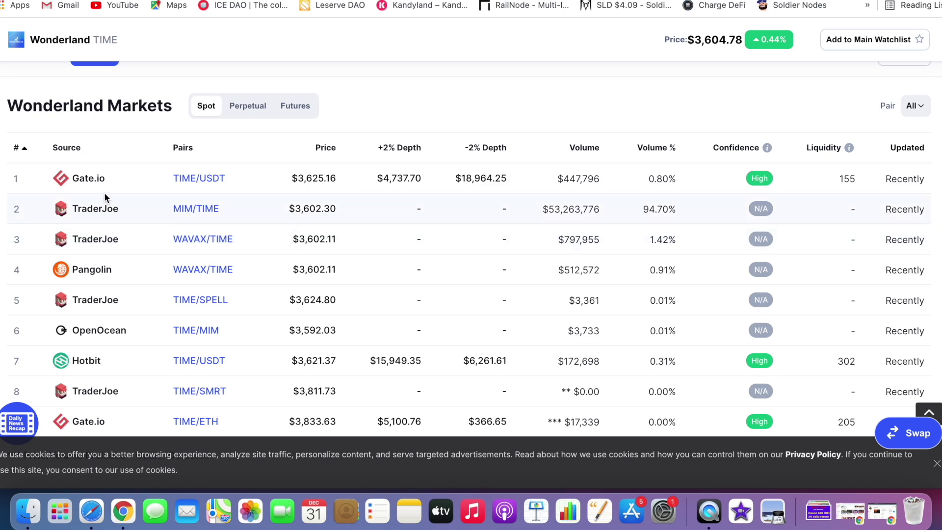
scroll(149, 257, "down", 2)
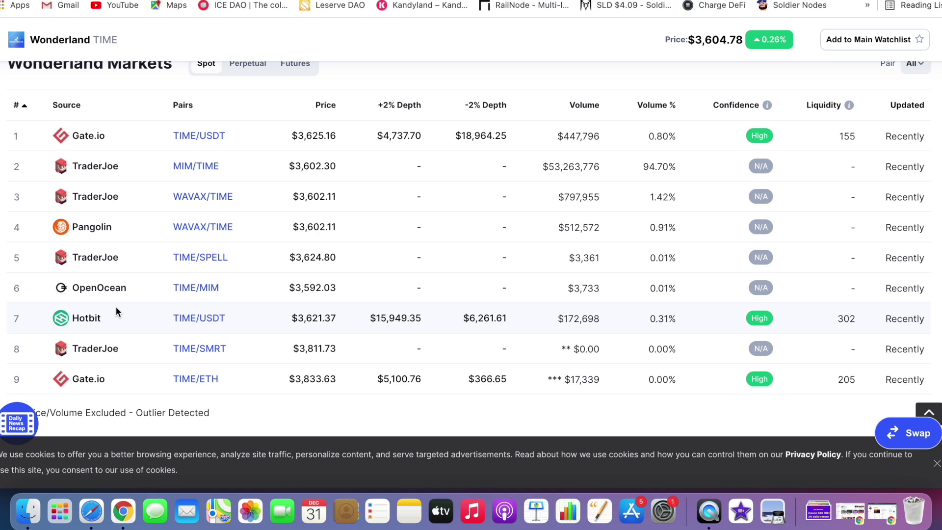
left_click(207, 168)
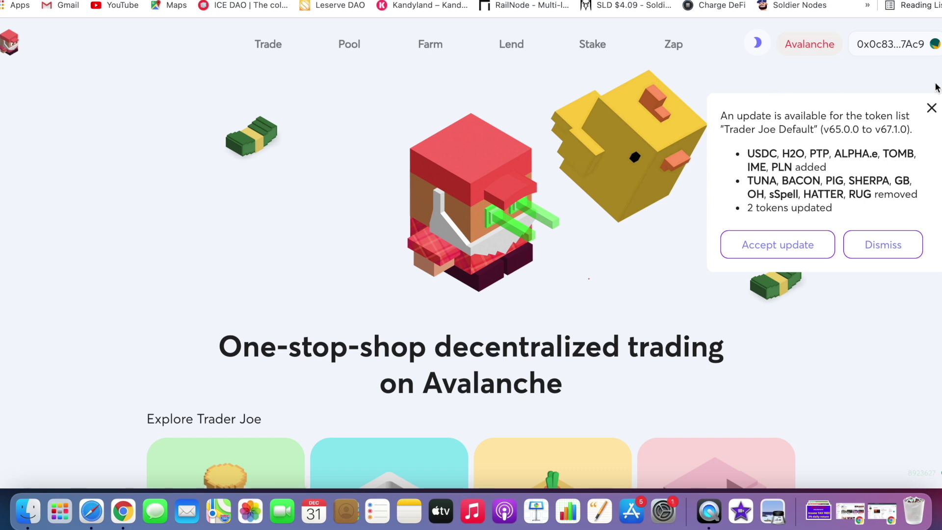
Step: Dismiss the token list update notice and go to Trader Joe's Trade page
left_click(931, 109)
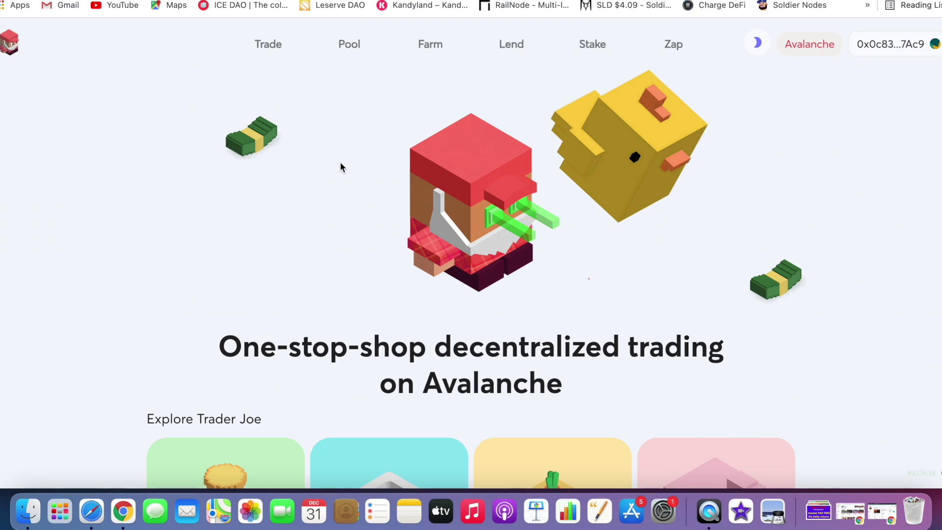
left_click(276, 54)
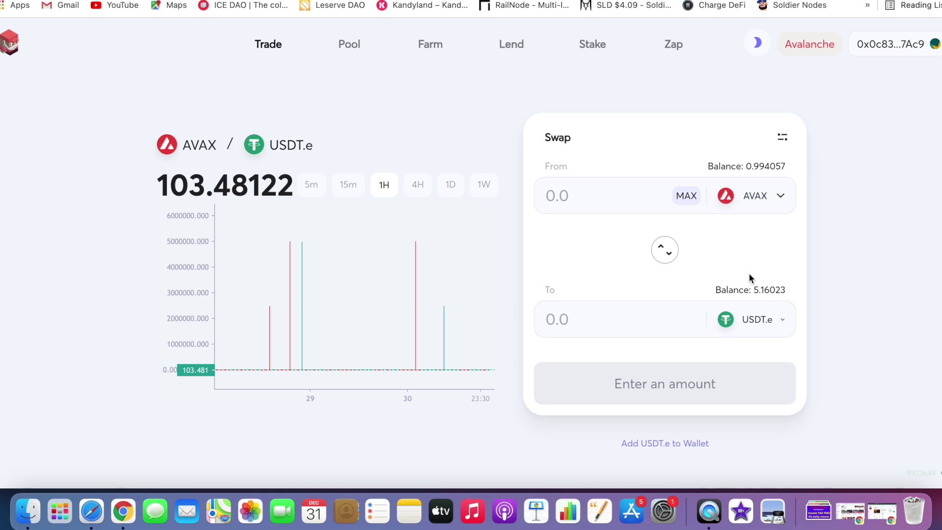
Step: Search the receiving-token picker for 'time', then trim the last letter
left_click(748, 319)
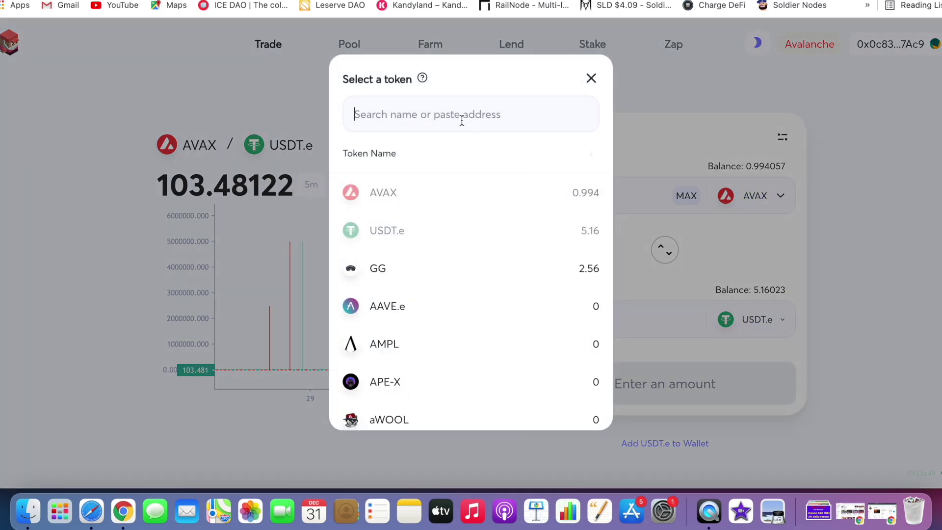
type("time")
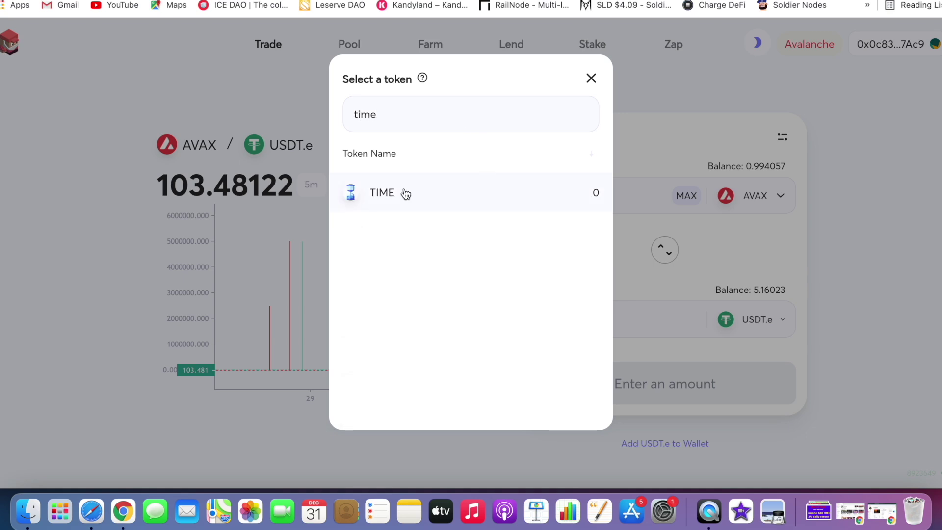
key("BackSpace")
key("BackSpace")
key("BackSpace")
key("BackSpace")
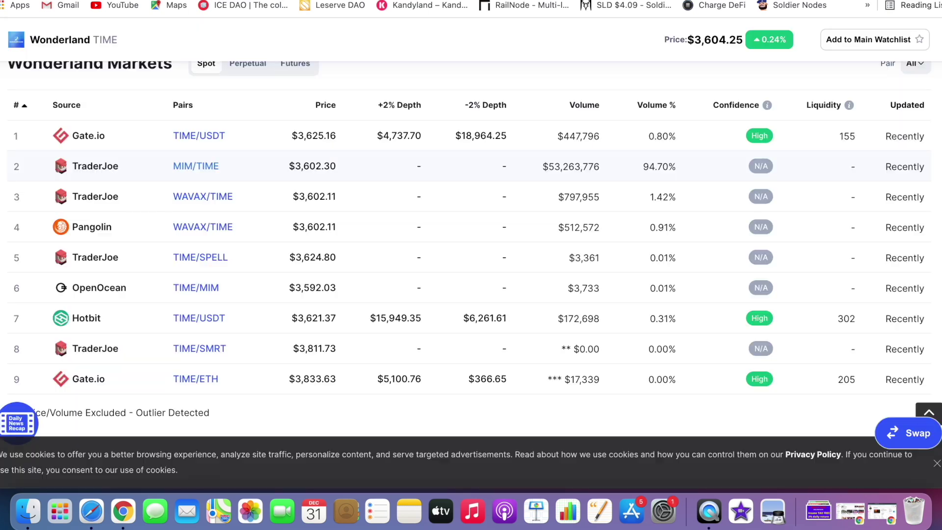
Step: Copy Wonderland's Avalanche C-Chain contract address and switch back to Trader Joe
scroll(233, 160, "up", 10)
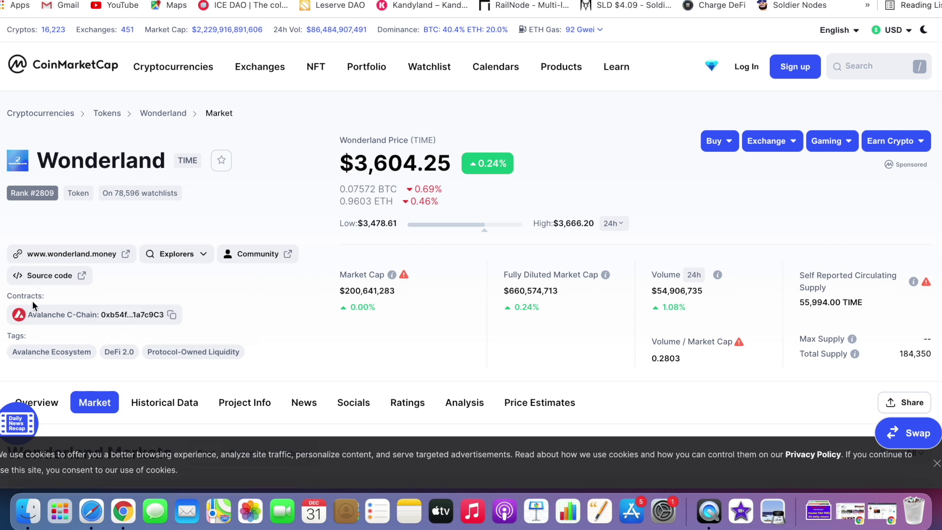
left_click(171, 314)
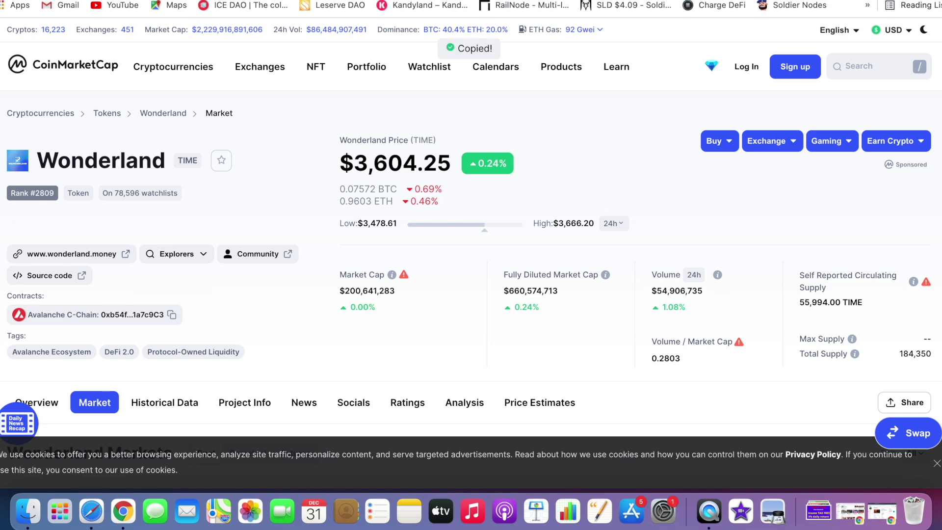
key("ctrl+Tab")
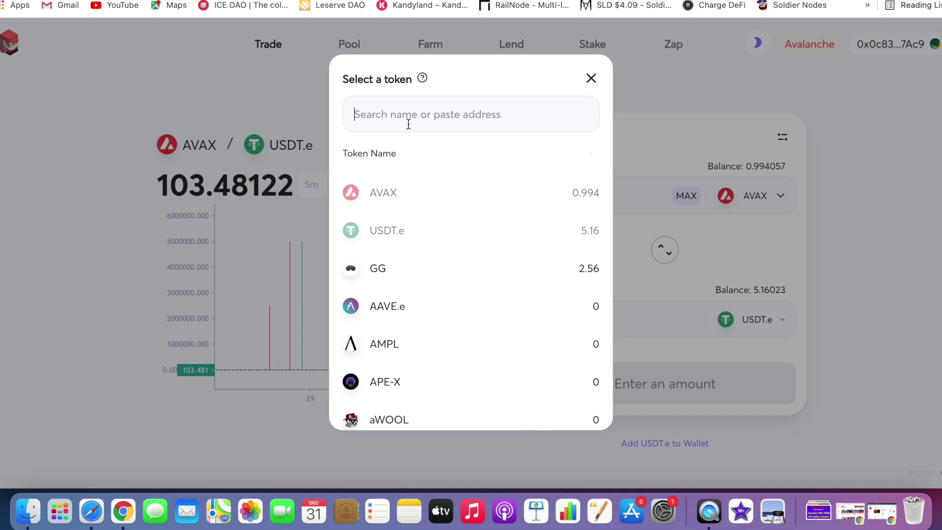
Step: Paste the TIME contract address into the token search and pick TIME to receive
right_click(395, 117)
left_click(428, 213)
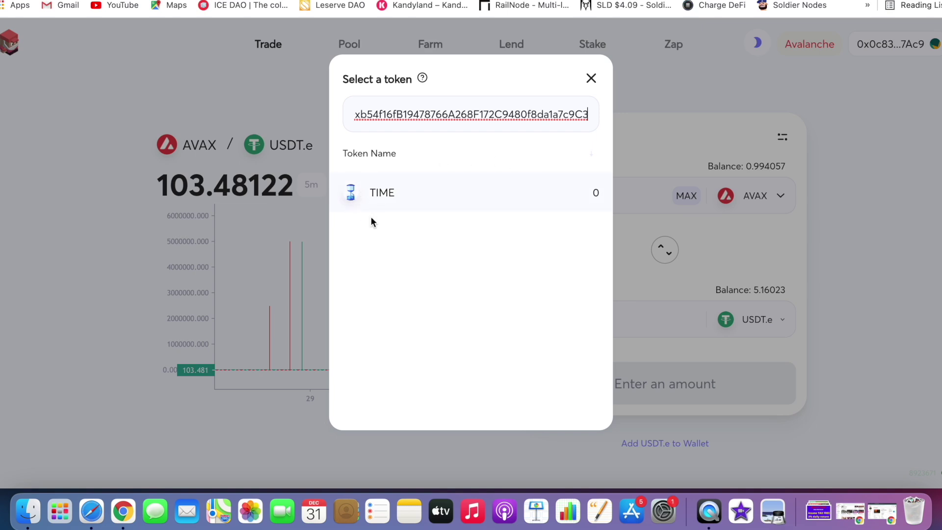
left_click(407, 195)
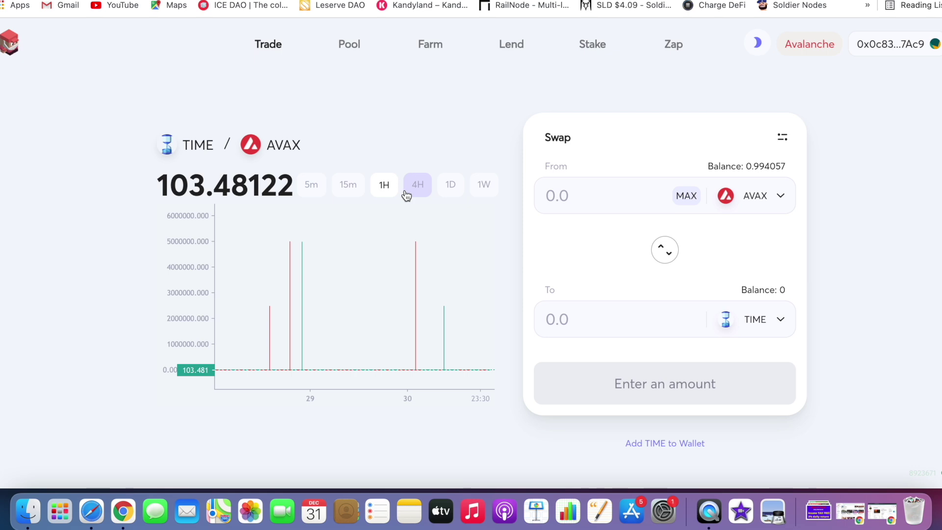
Step: Enter 0.96 AVAX to swap and bring up the swap confirmation
left_click(616, 200)
type("0.9")
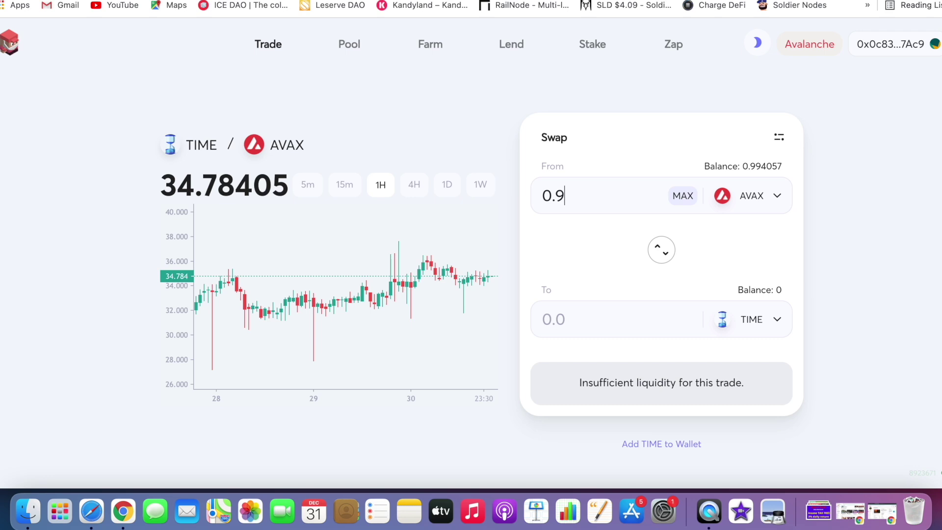
type("6")
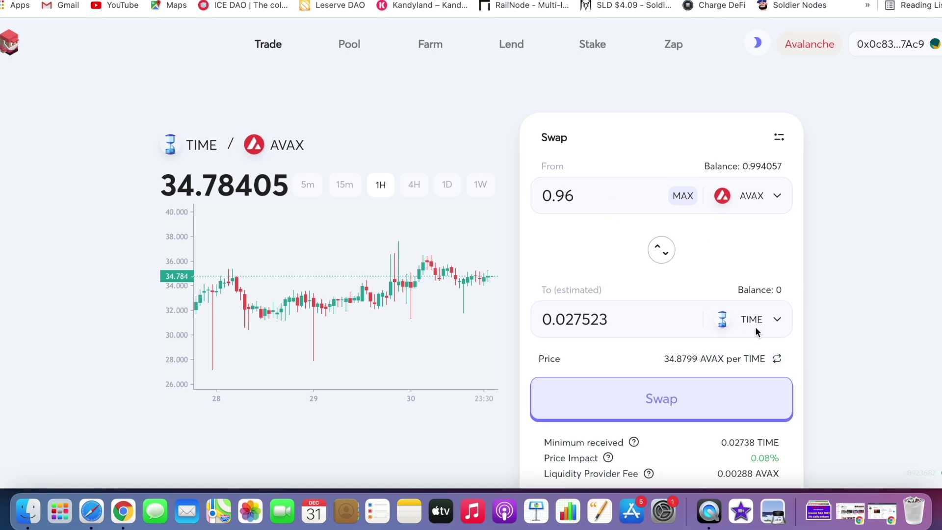
scroll(734, 243, "down", 2)
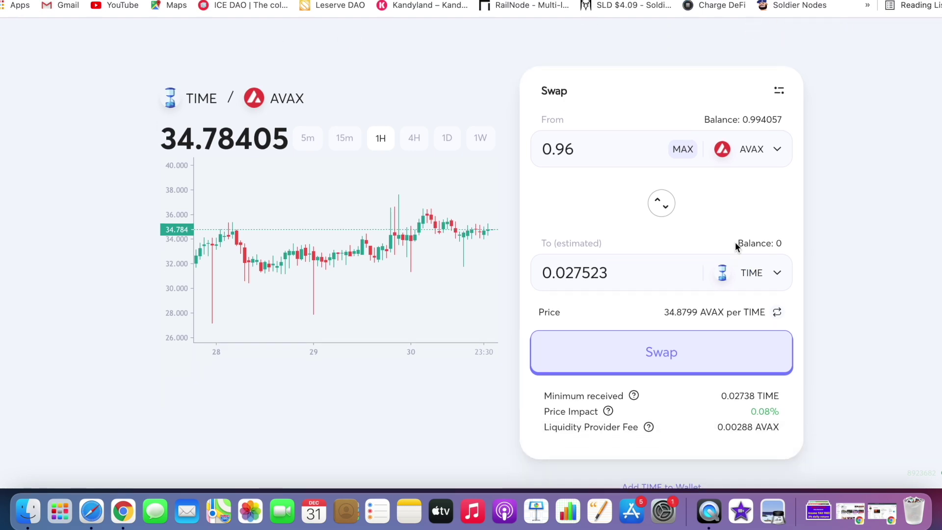
left_click(672, 359)
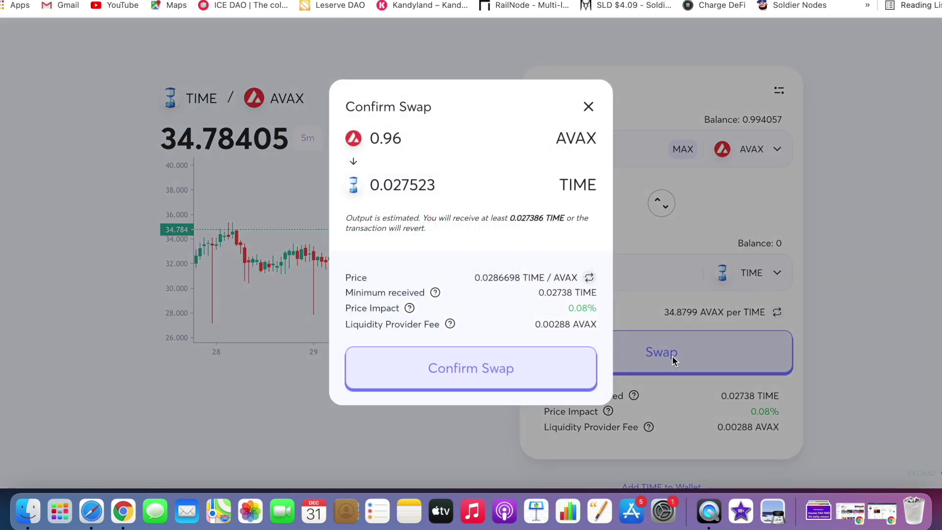
Step: Try confirming the 0.96 AVAX swap twice, dismiss both gas errors, and reload the page
left_click(541, 364)
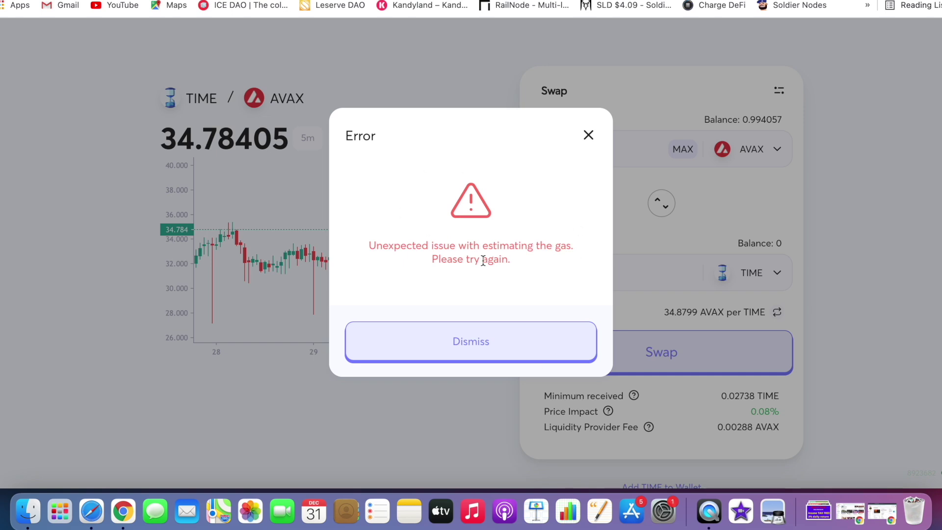
left_click(589, 135)
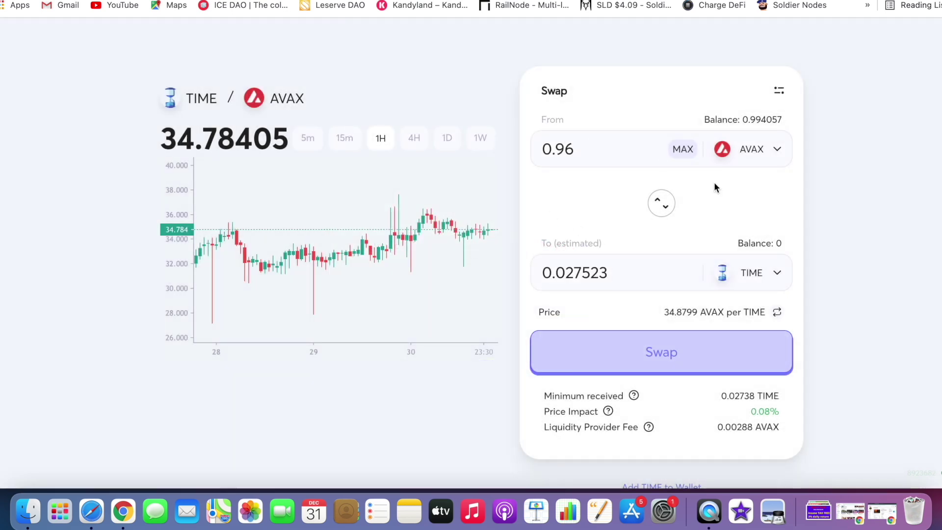
left_click(636, 359)
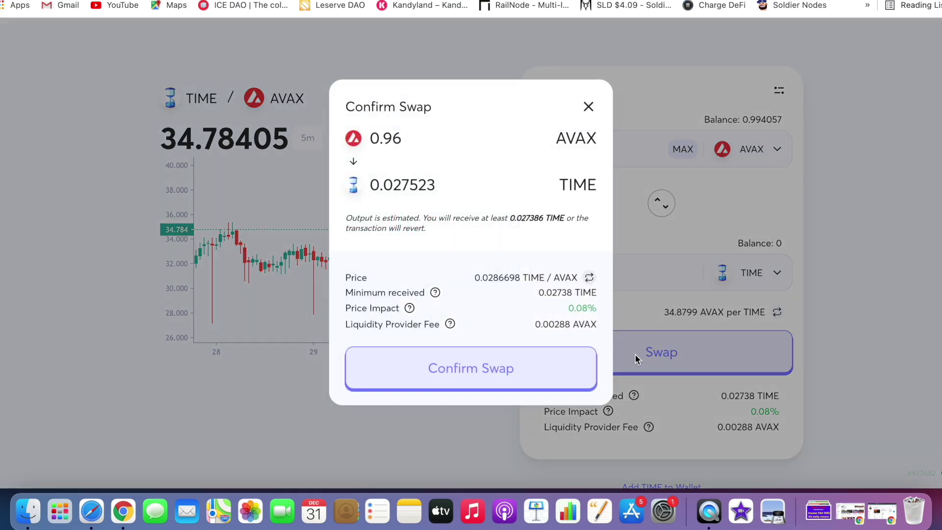
left_click(460, 369)
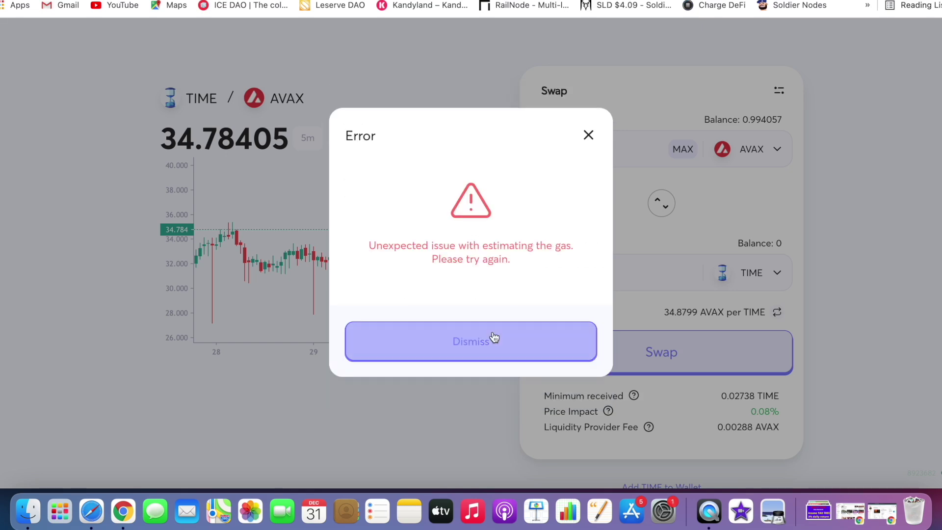
left_click(493, 337)
right_click(893, 195)
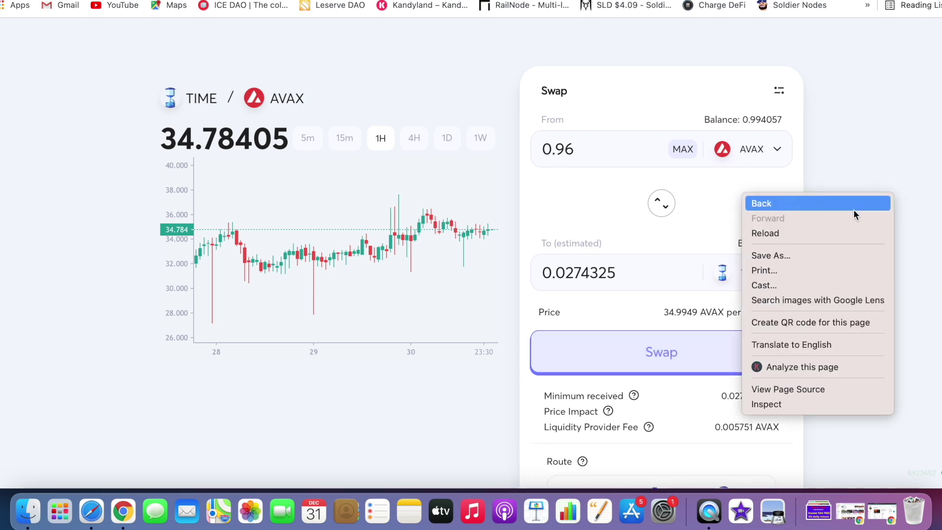
left_click(832, 232)
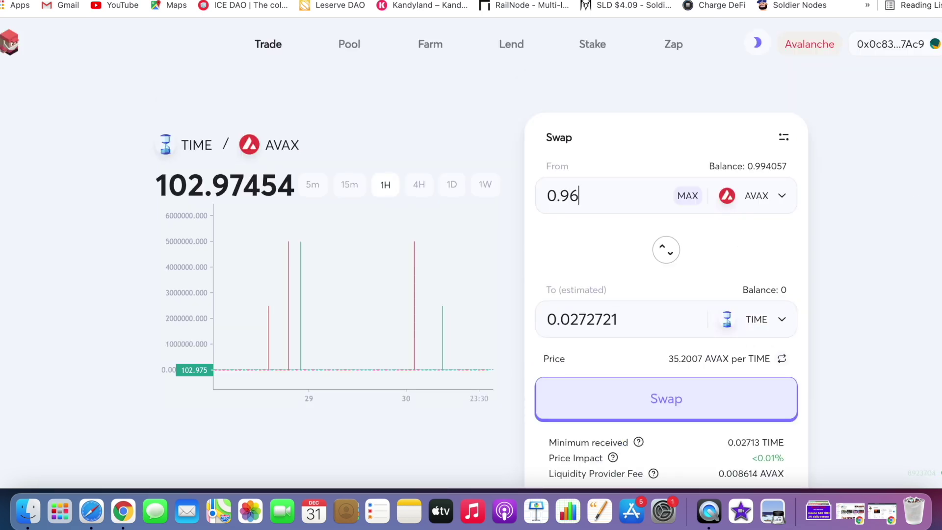
Step: Resubmit the 0.96 AVAX to TIME swap and approve it in MetaMask
left_click(632, 400)
left_click(575, 373)
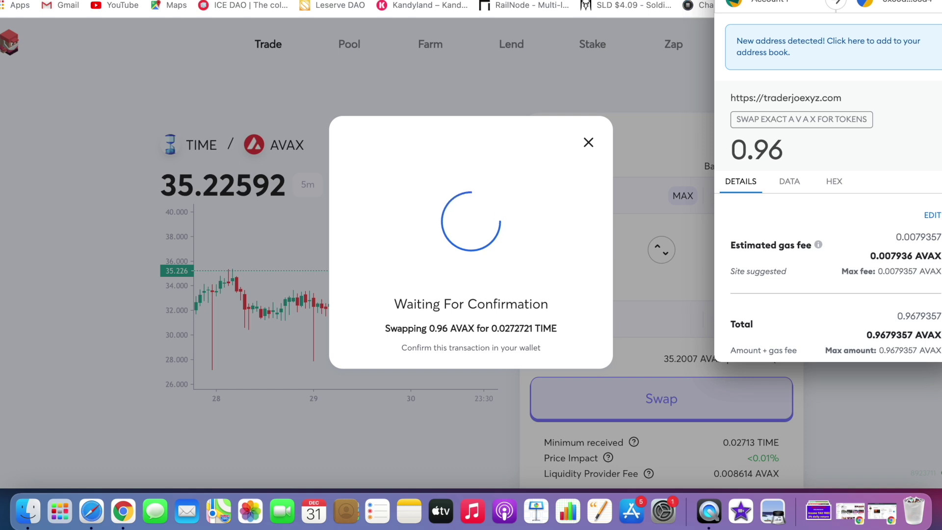
scroll(823, 239, "down", 3)
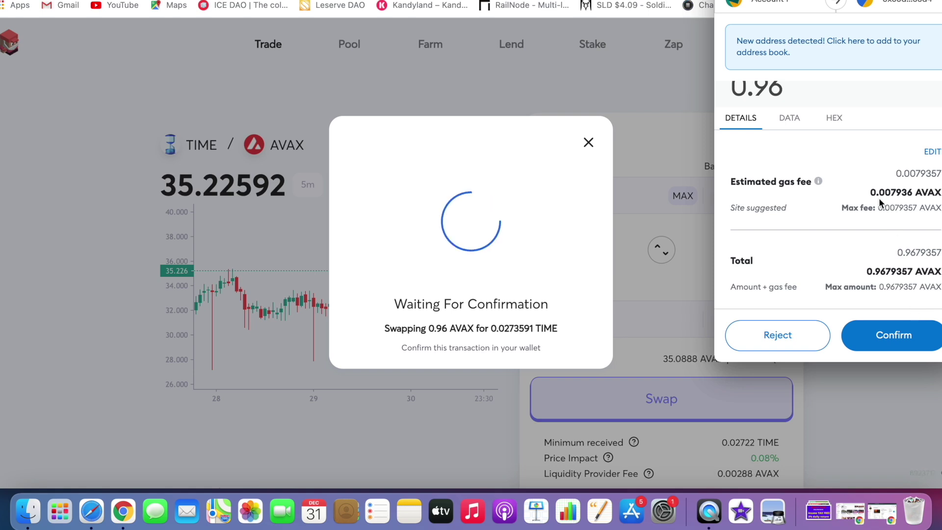
left_click(897, 343)
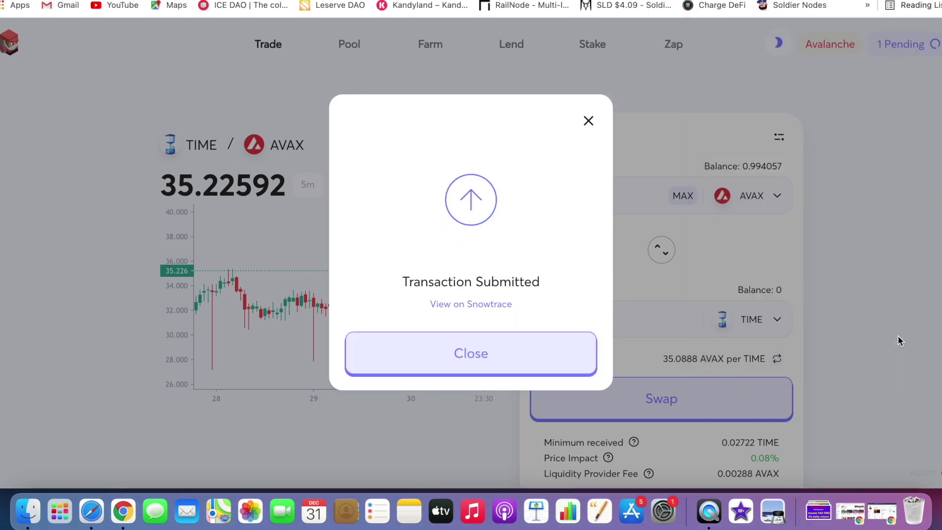
Step: Dismiss the Transaction Submitted dialog and the success notice for the 0.96 AVAX to 0.0272 TIME swap
left_click(532, 353)
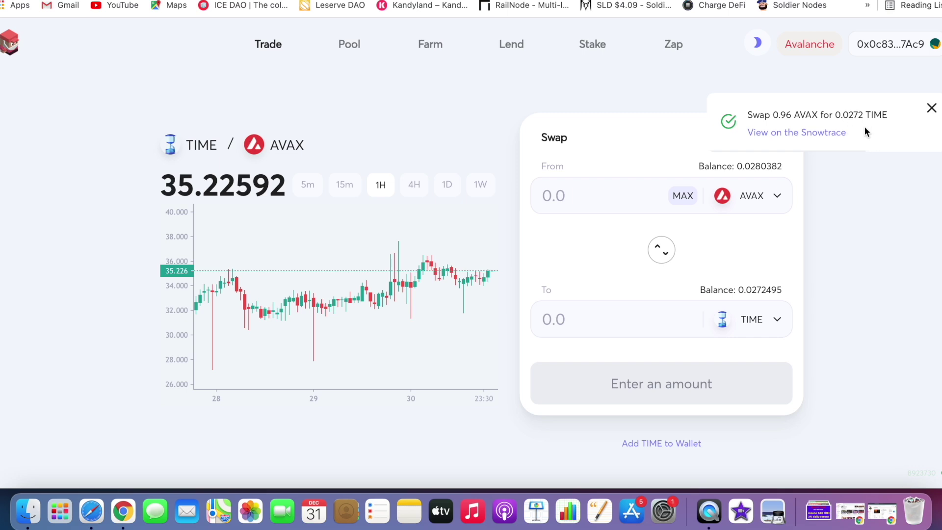
left_click(932, 109)
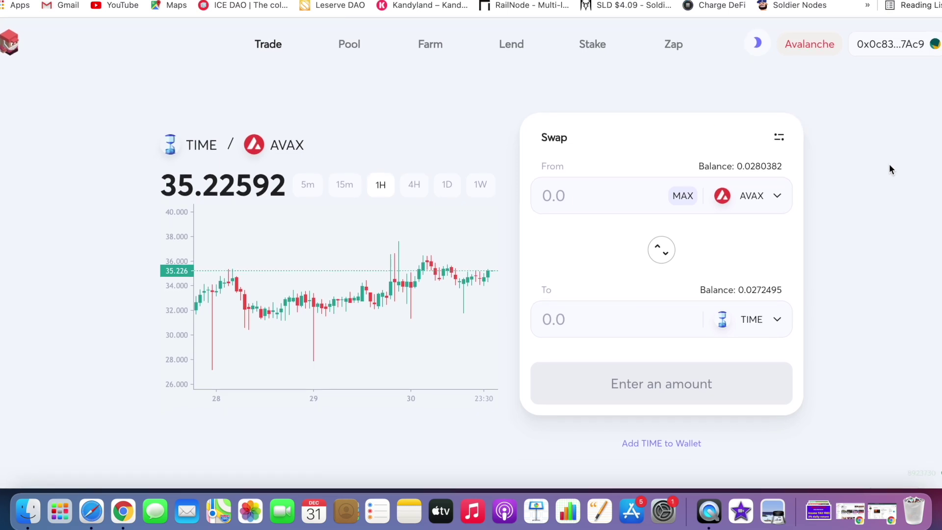